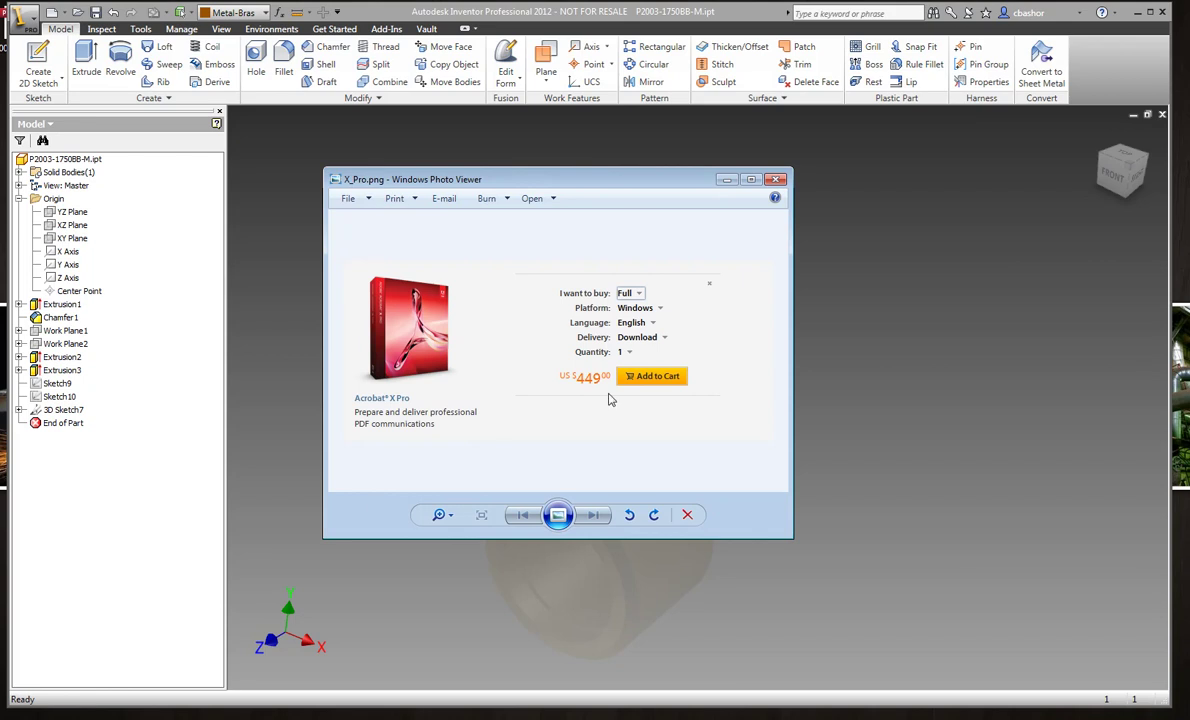
# - Export the bushing as P2003-1750BB-M.pdf to the Desktop, replacing the existing PDF
pyautogui.click(805, 297)
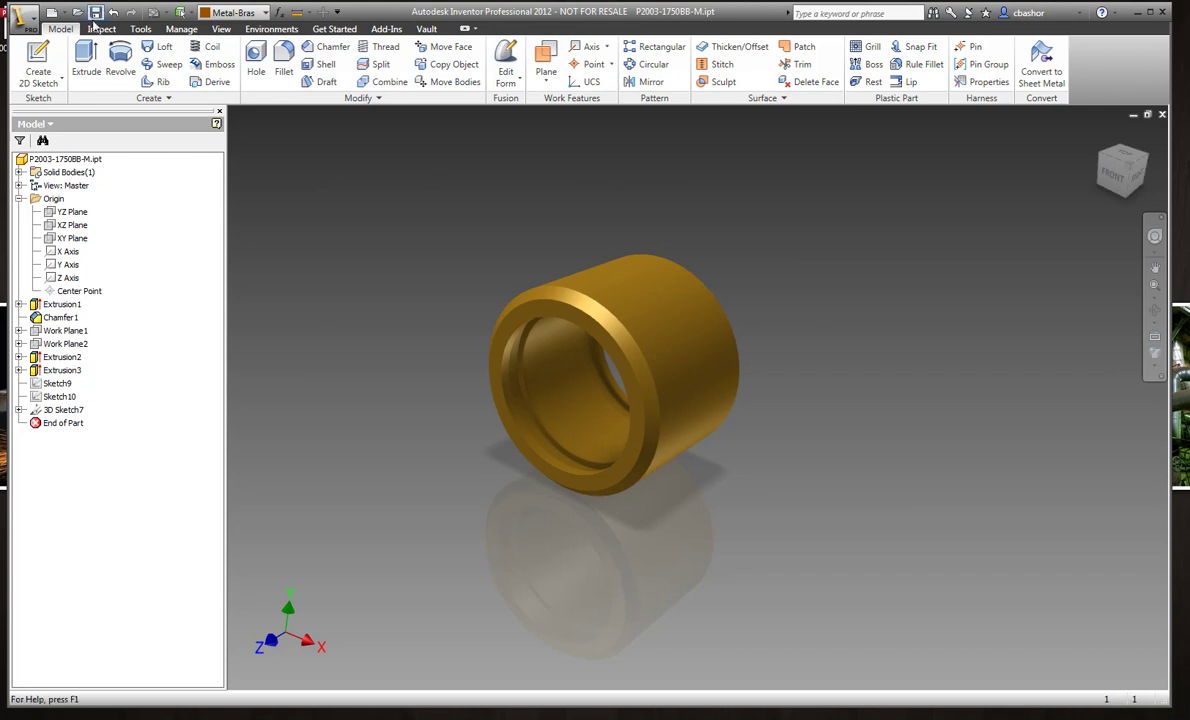
pyautogui.click(20, 14)
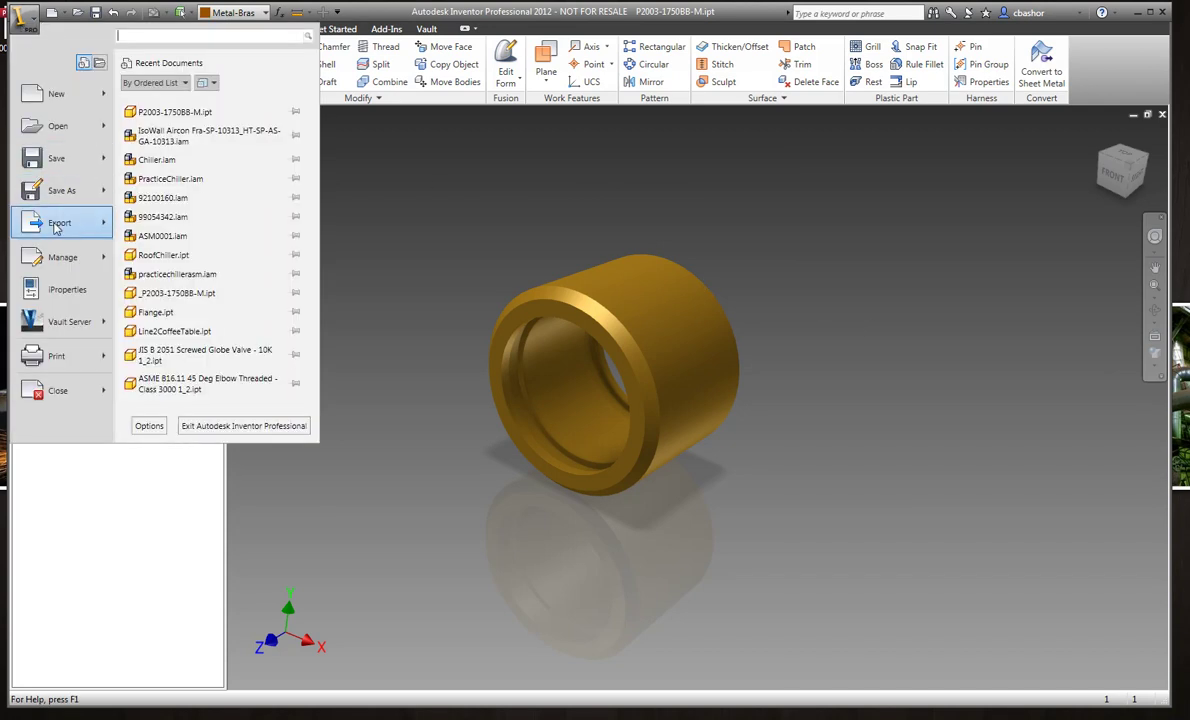
pyautogui.moveTo(56, 212)
pyautogui.click(183, 150)
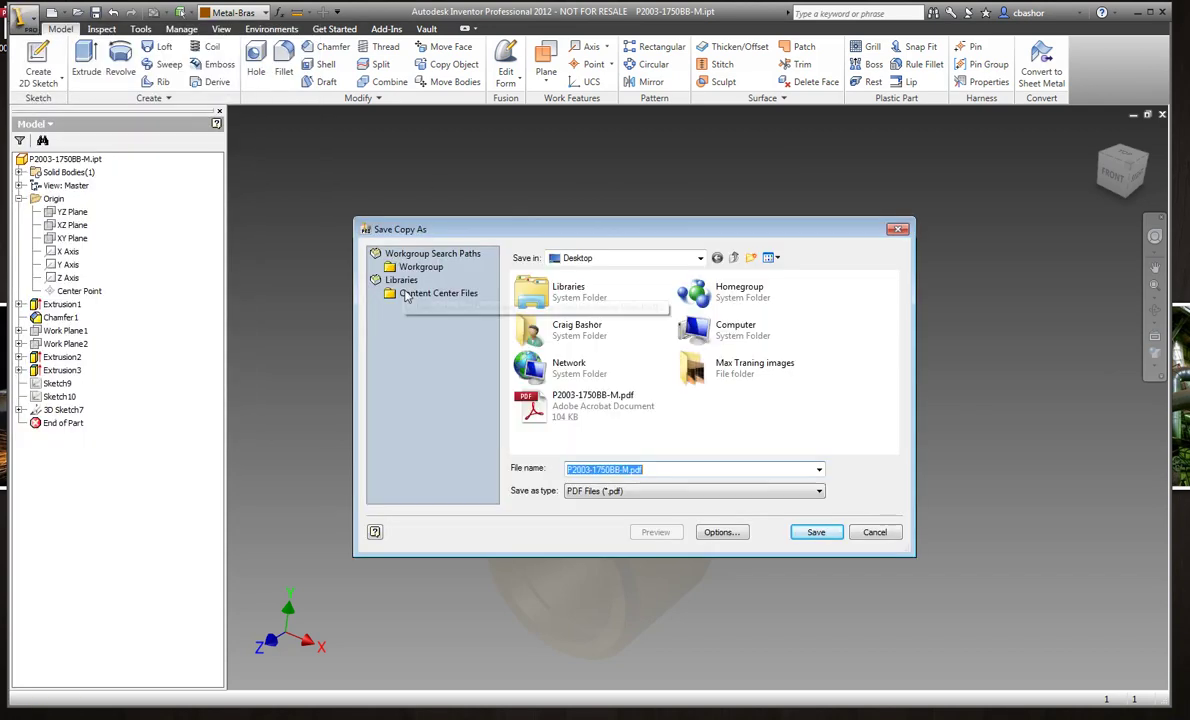
pyautogui.click(814, 532)
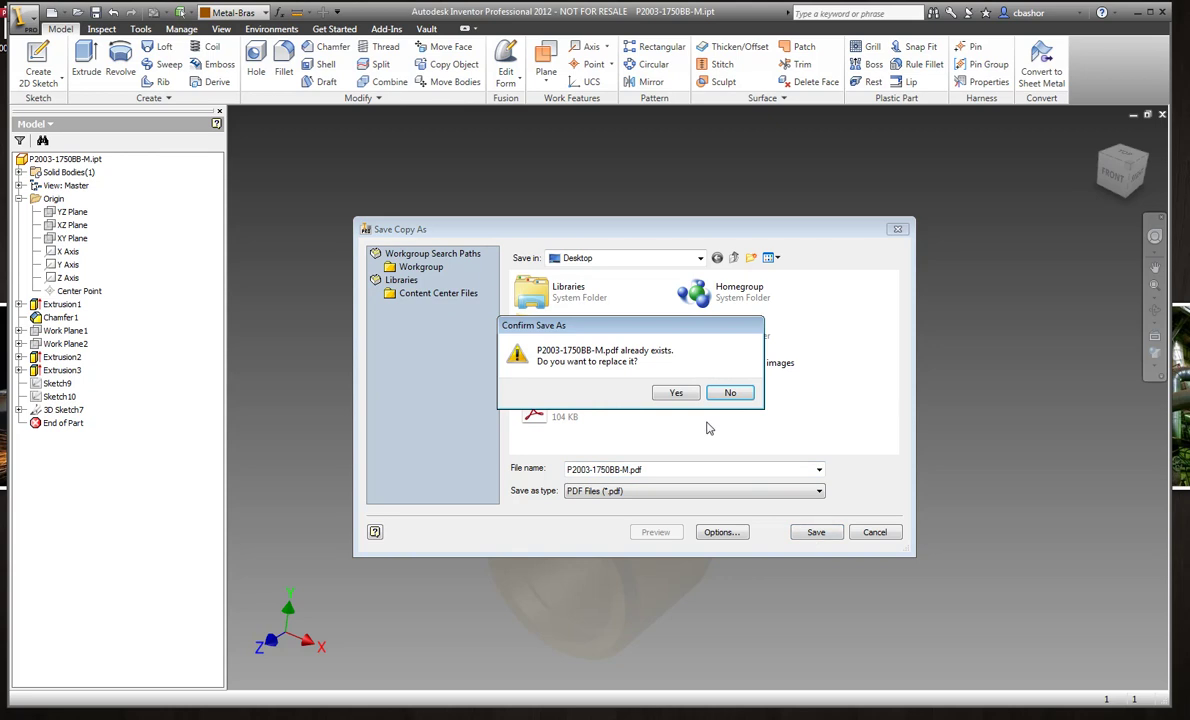
pyautogui.click(677, 393)
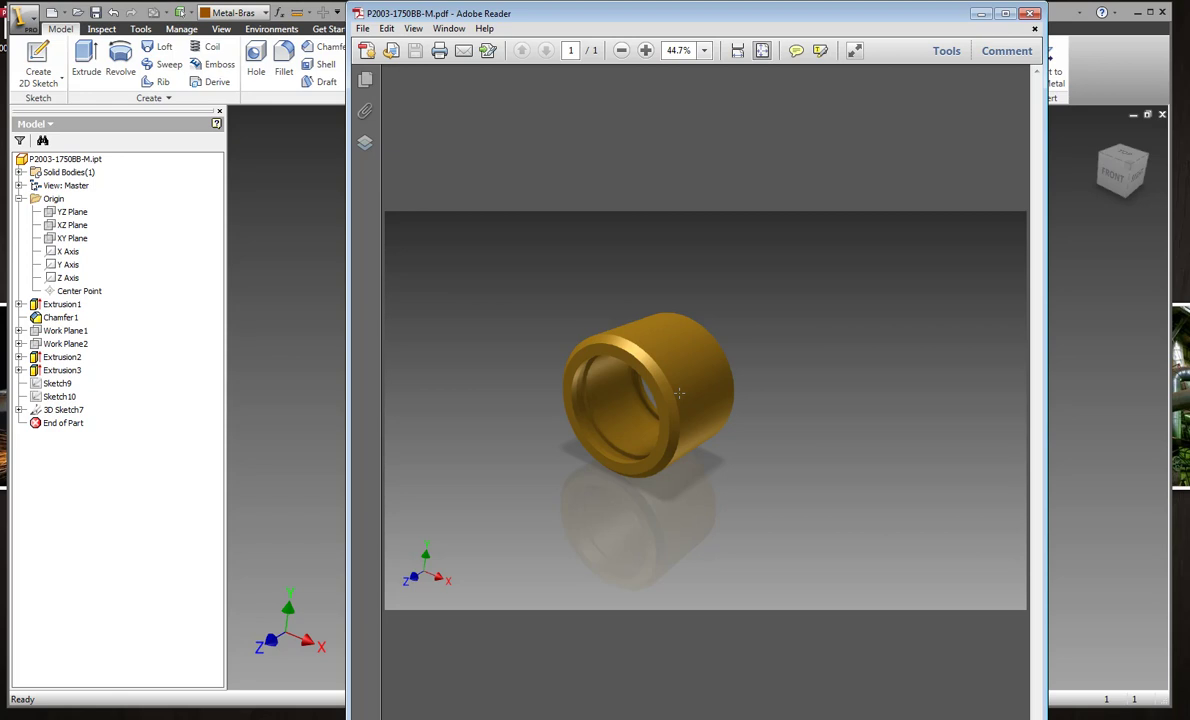
# - Close the exported PDF in Adobe Reader to return to the Inventor bushing part
pyautogui.click(981, 13)
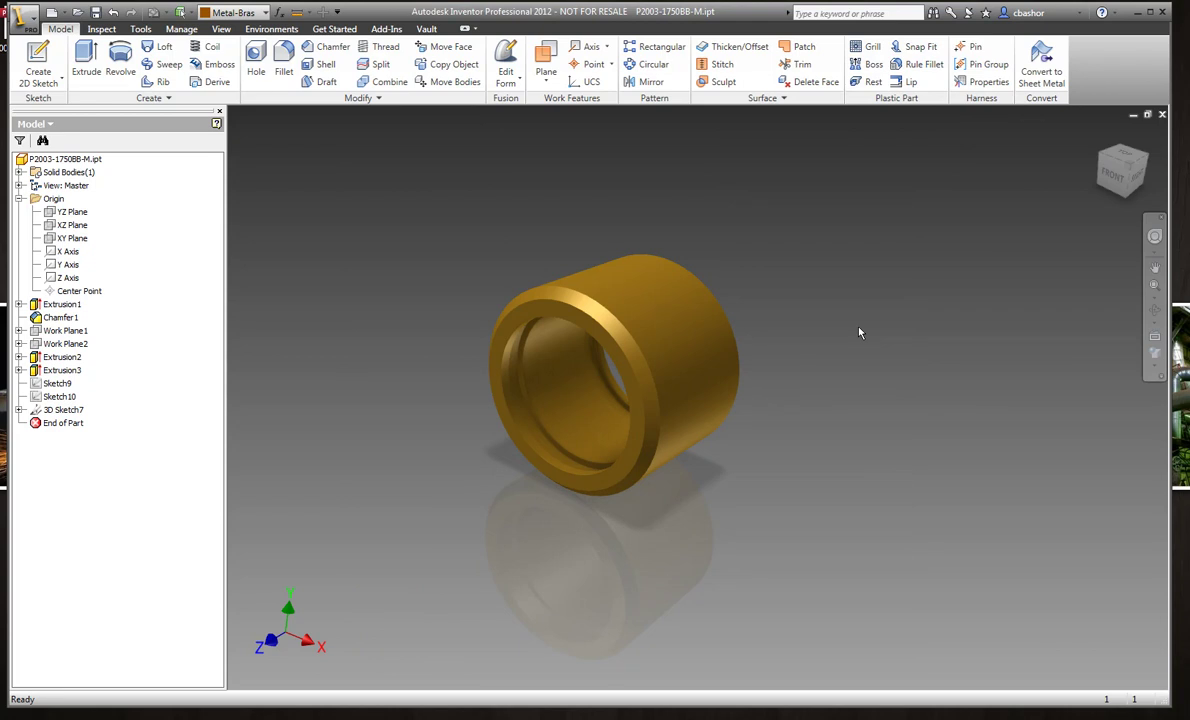
pyautogui.click(23, 18)
# - Export the part to DWF, reviewing the General and Properties publish options, then publish
pyautogui.moveTo(22, 216)
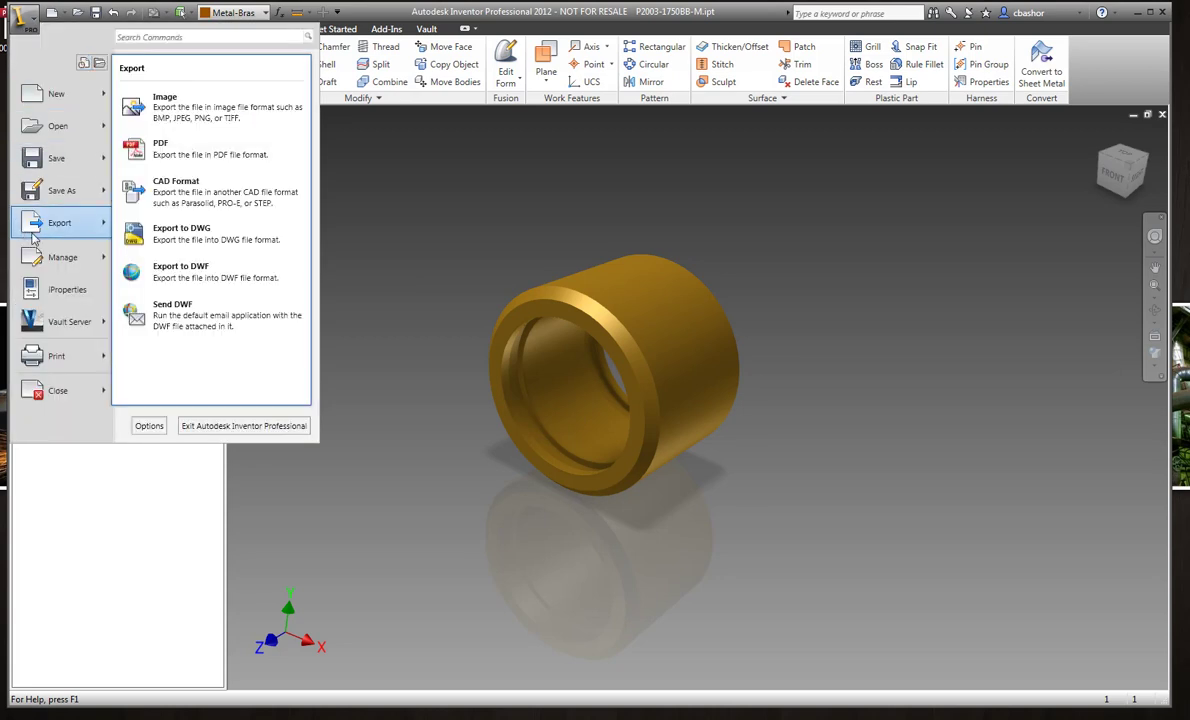
pyautogui.click(163, 266)
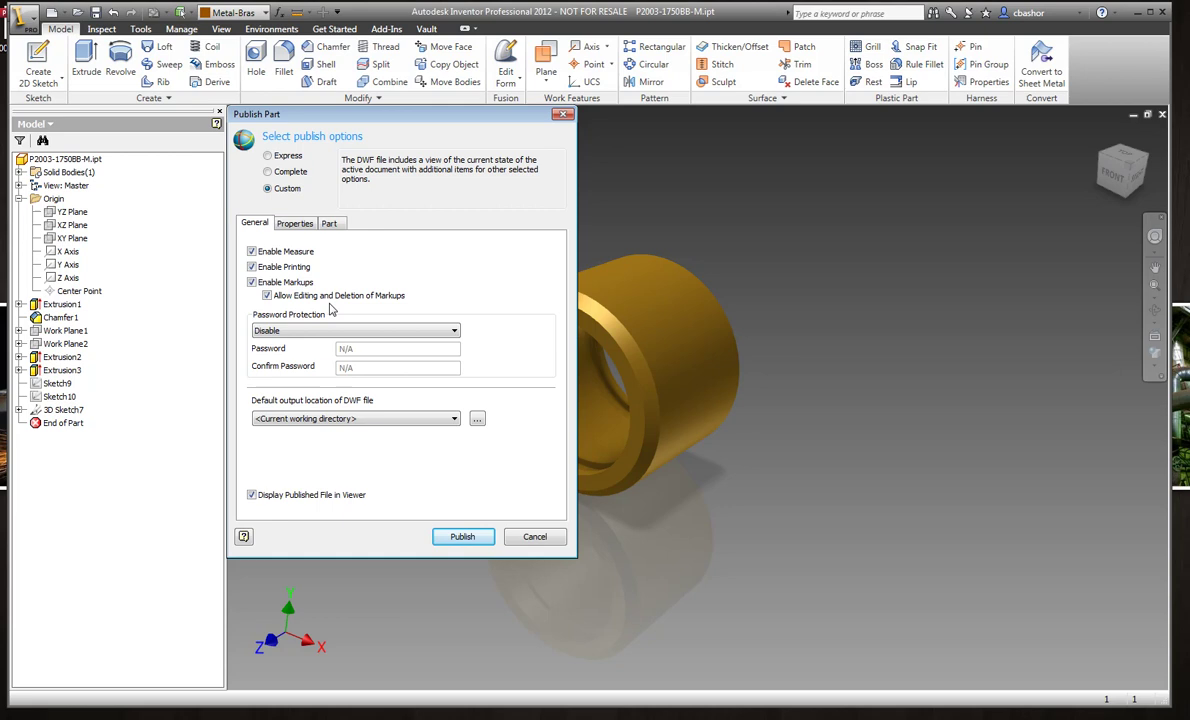
pyautogui.click(293, 222)
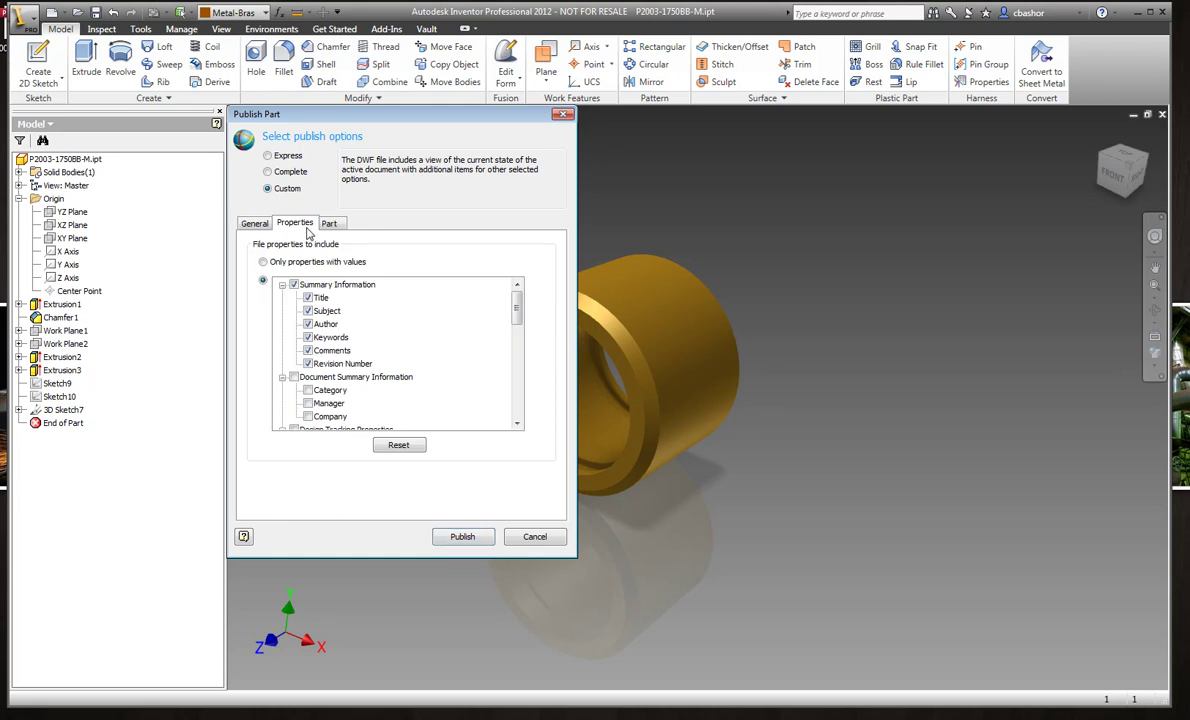
pyautogui.click(248, 221)
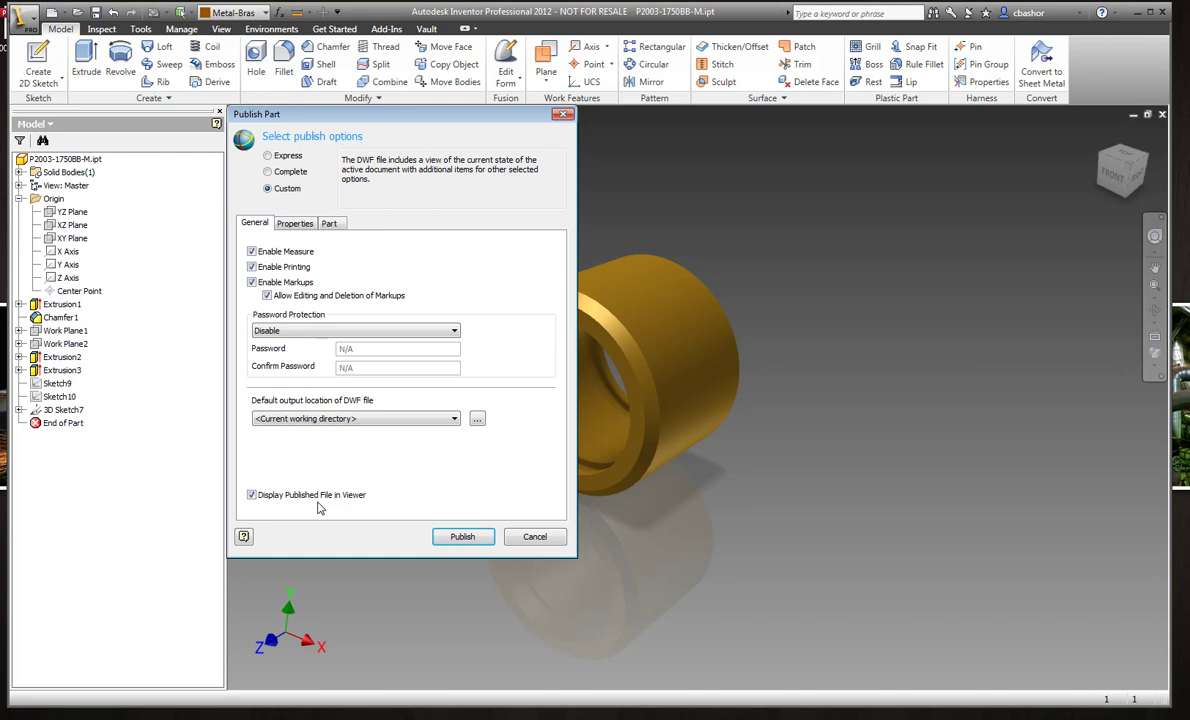
pyautogui.click(462, 536)
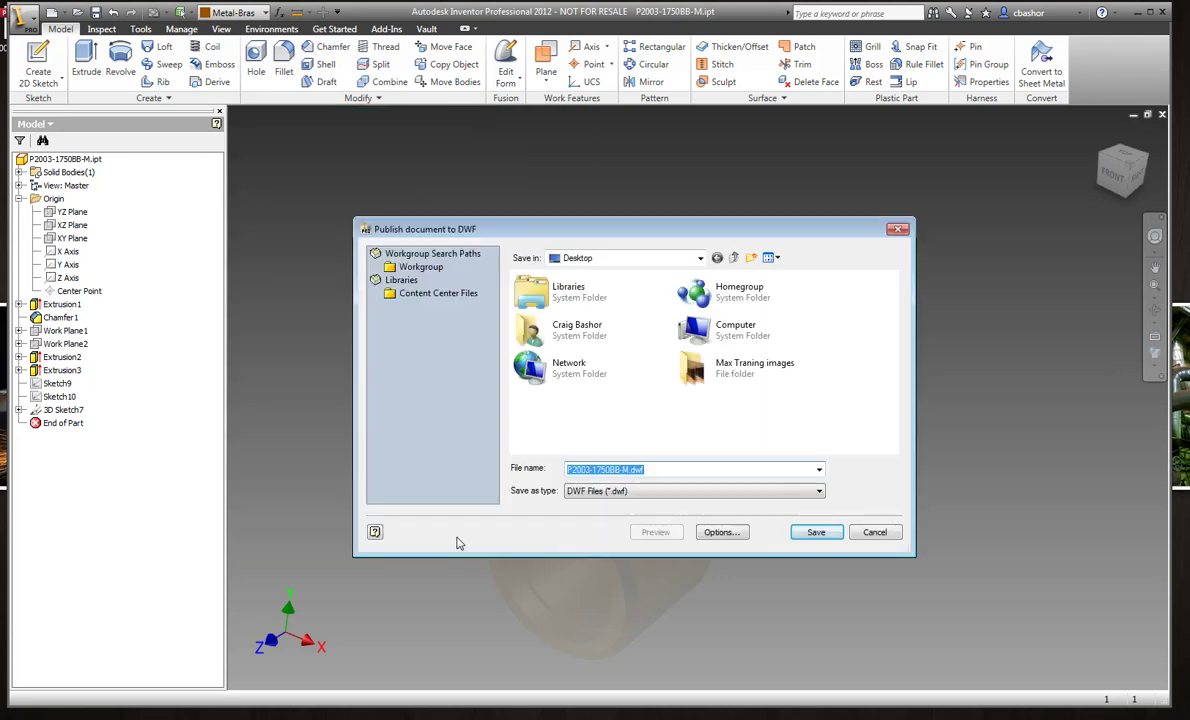
# - Save P2003-1750BB-M.dwf to the Desktop and open the Design Review product page
pyautogui.click(796, 531)
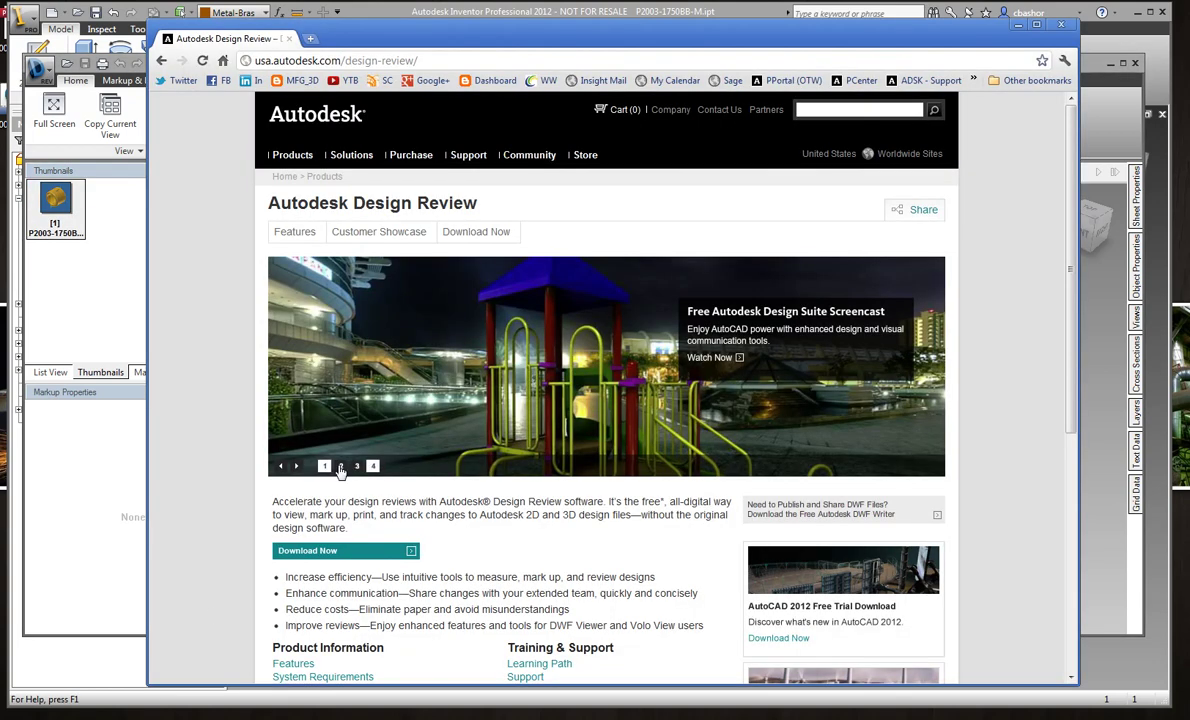
pyautogui.click(344, 467)
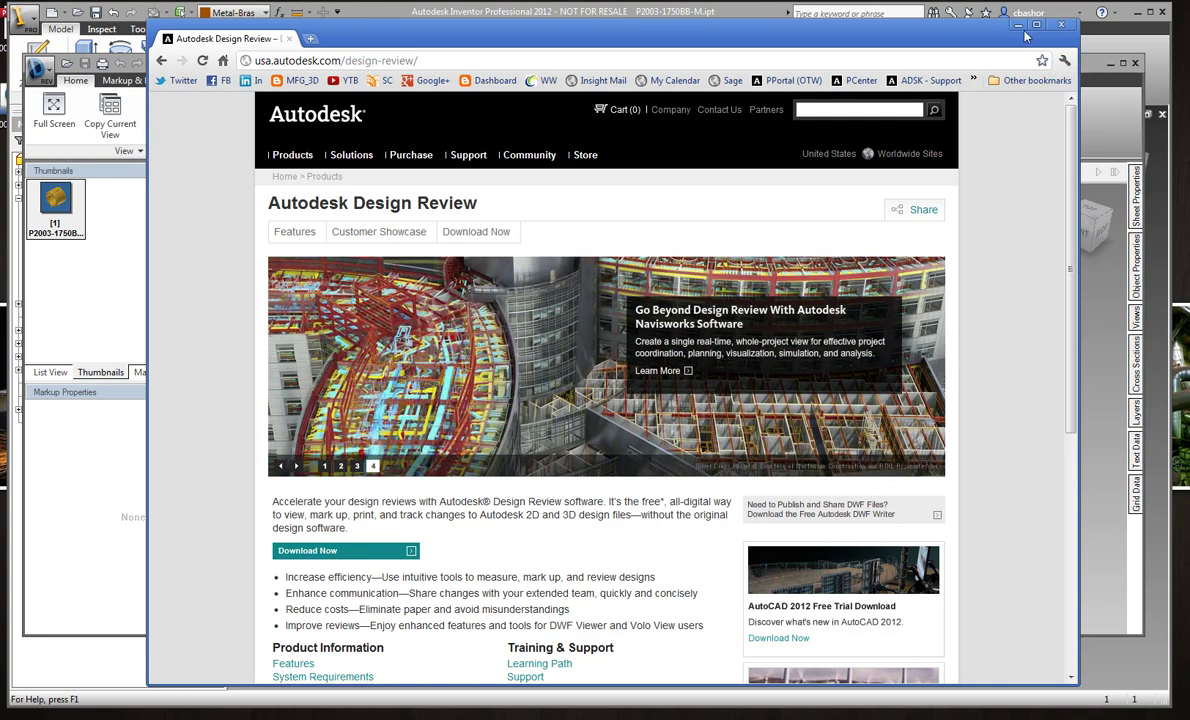
# - Add a 'What Material' callout whose leader points to the bushing's front edge
pyautogui.click(1018, 25)
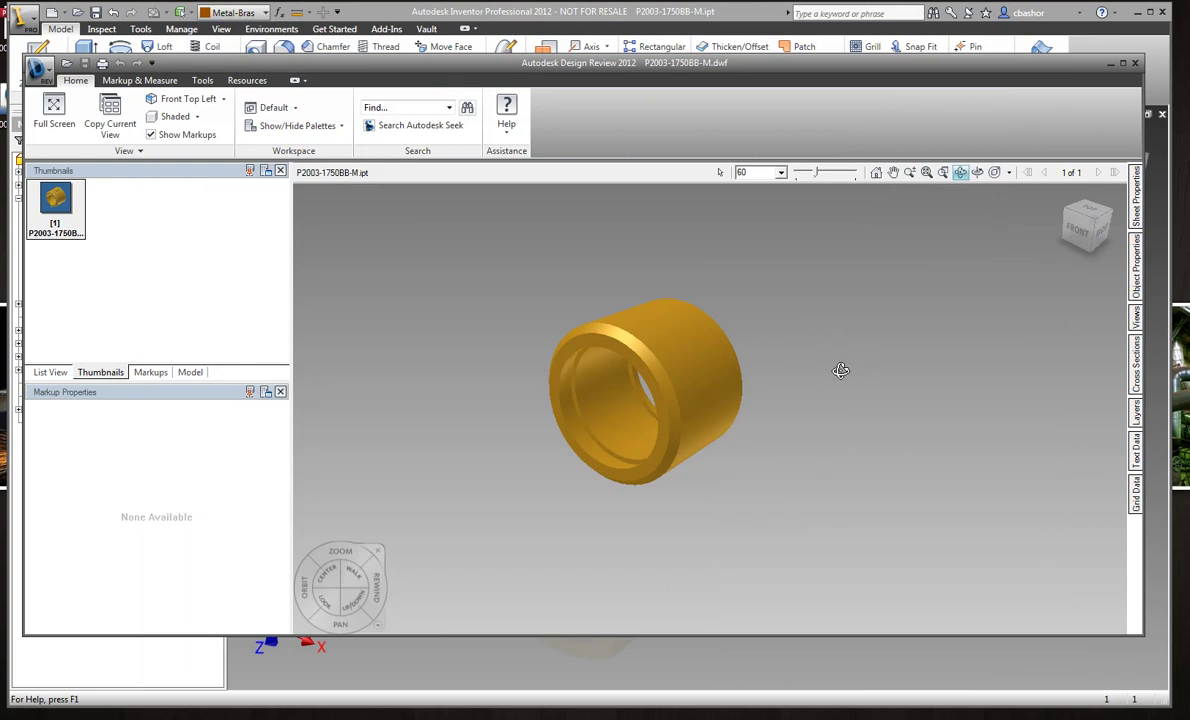
pyautogui.moveTo(841, 371)
pyautogui.mouseDown()
pyautogui.moveTo(513, 478)
pyautogui.moveTo(851, 395)
pyautogui.mouseUp()
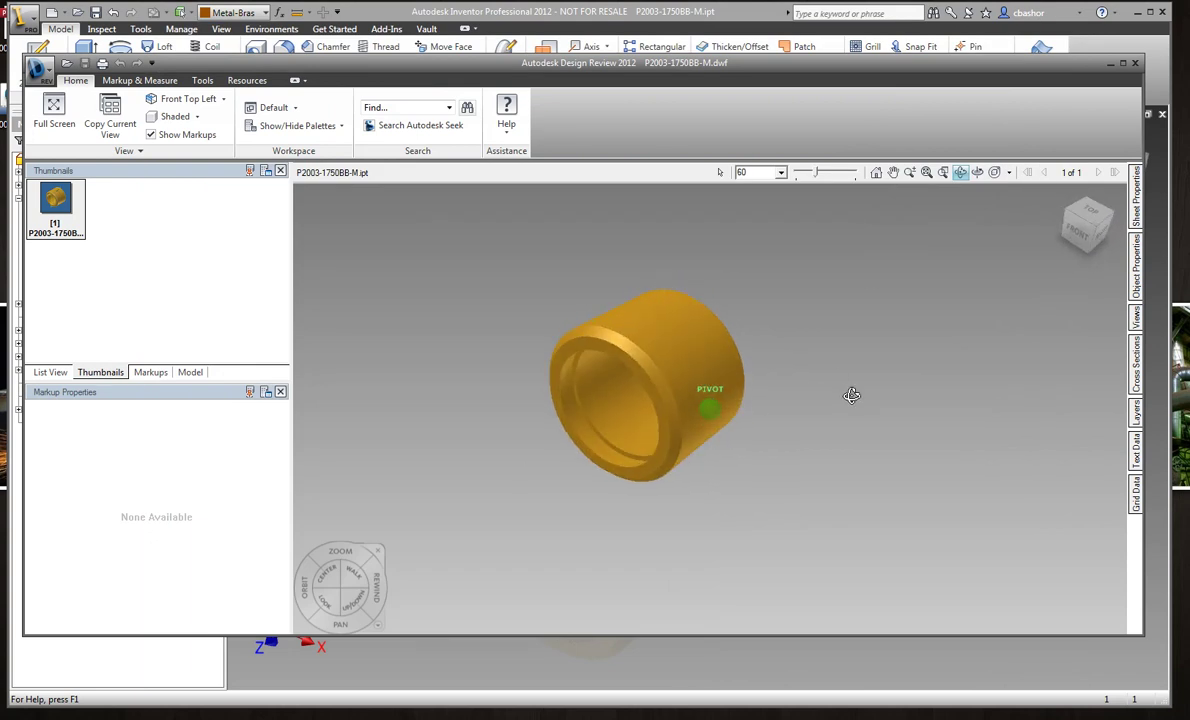
pyautogui.click(158, 82)
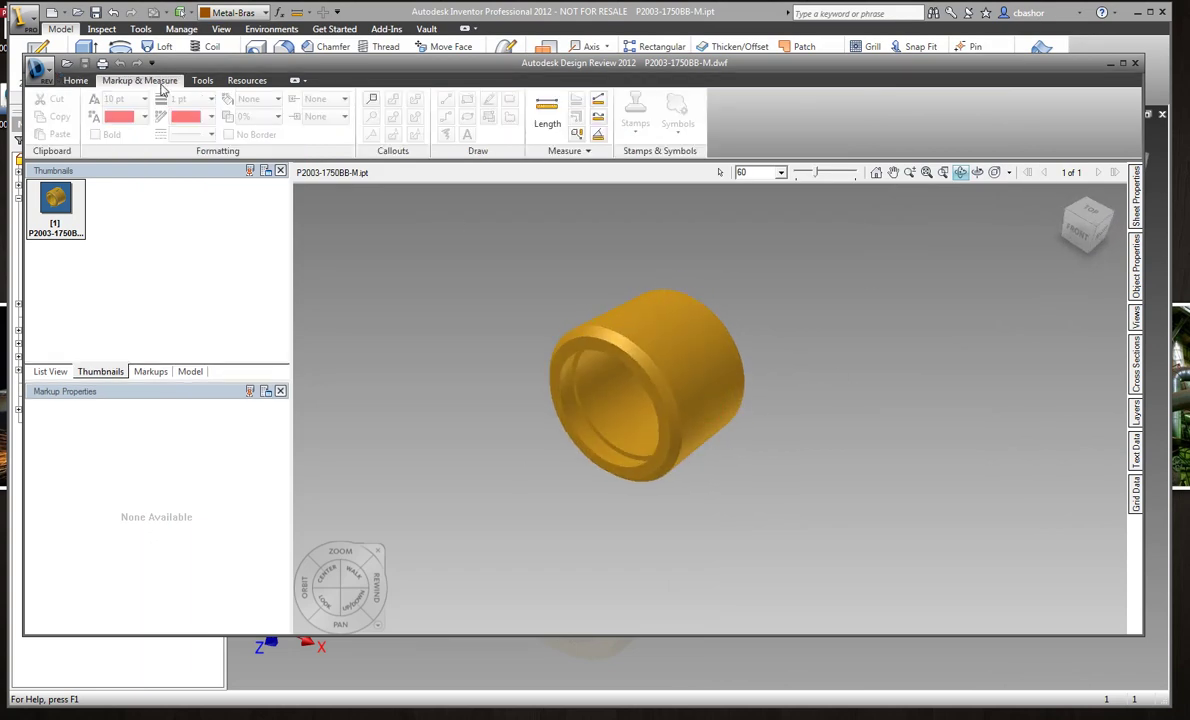
pyautogui.click(371, 99)
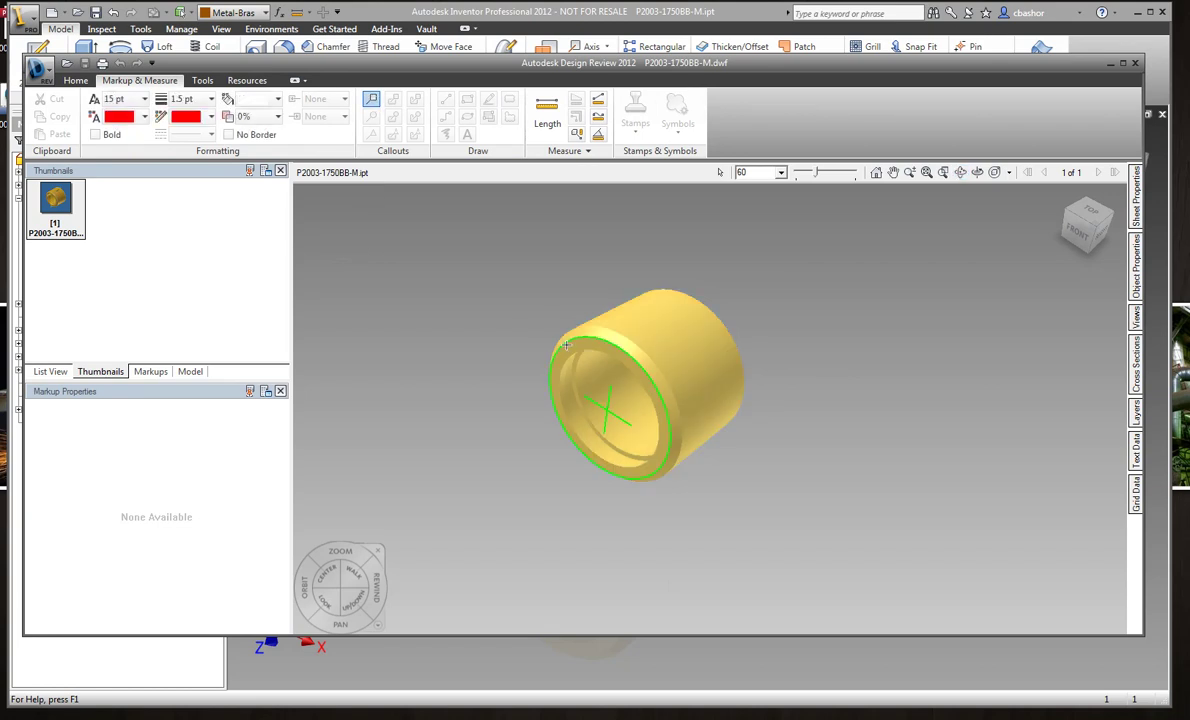
pyautogui.click(566, 342)
pyautogui.click(492, 257)
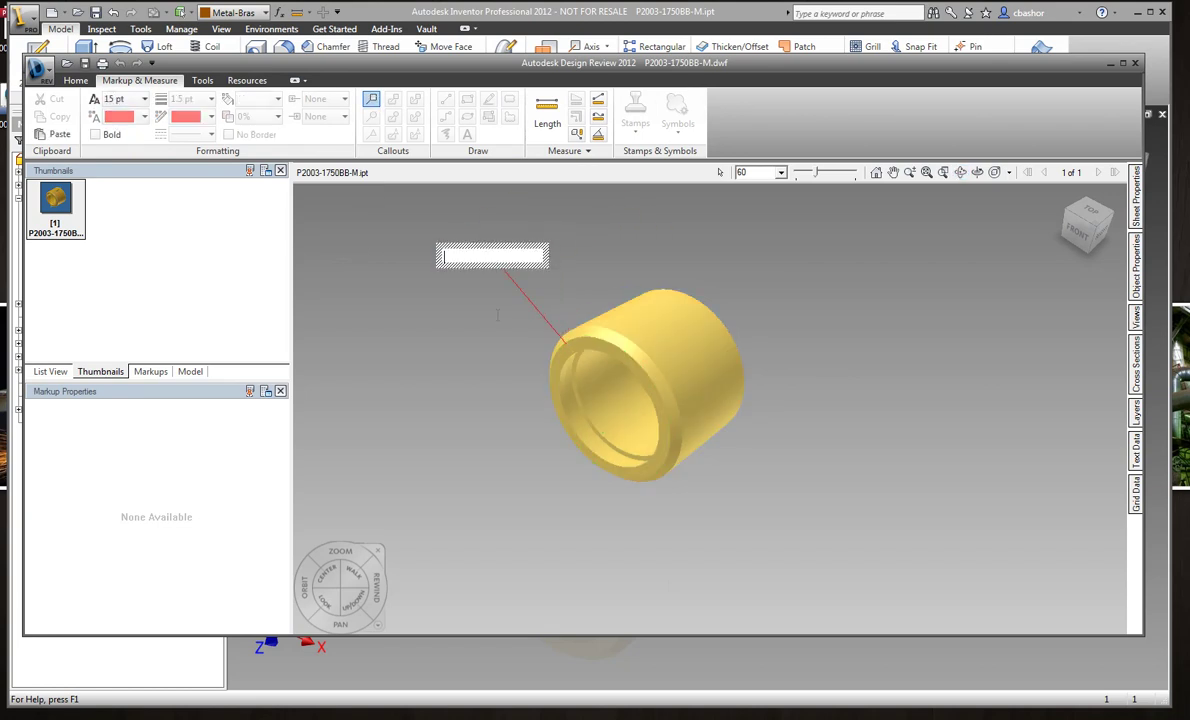
pyautogui.write('Wha')
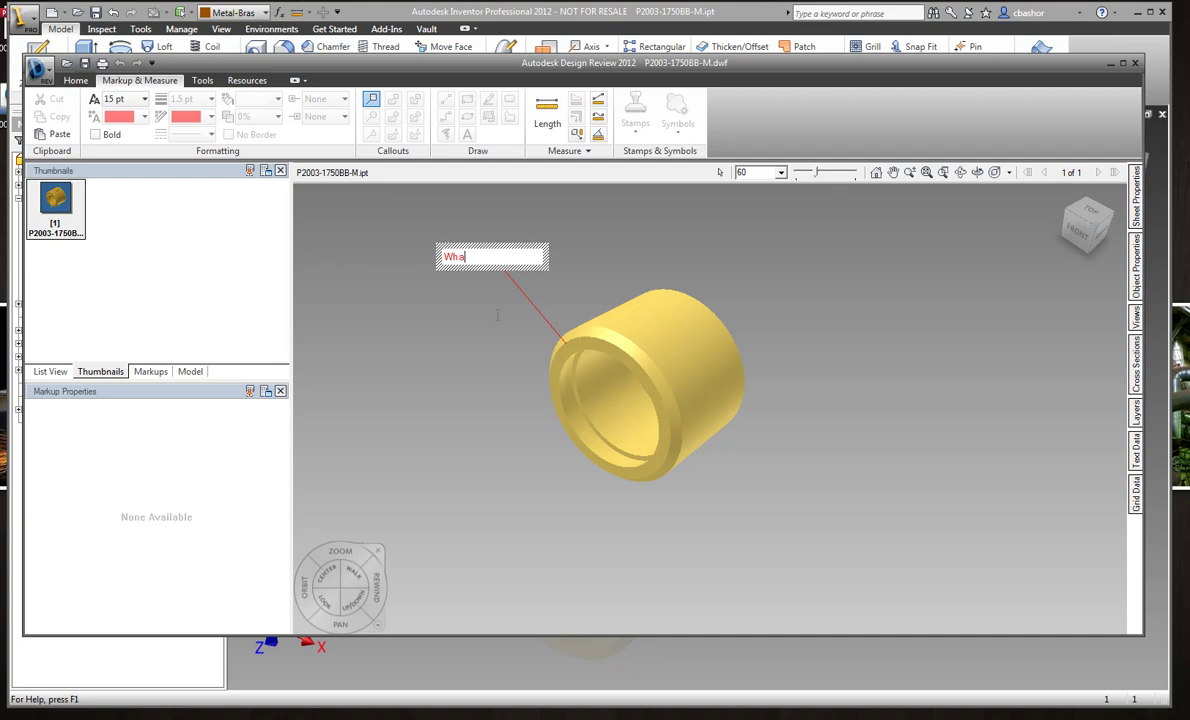
pyautogui.write('t Material')
# - Measure the bushing's 1.50 in length from its end edge to its inner edge
pyautogui.click(510, 272)
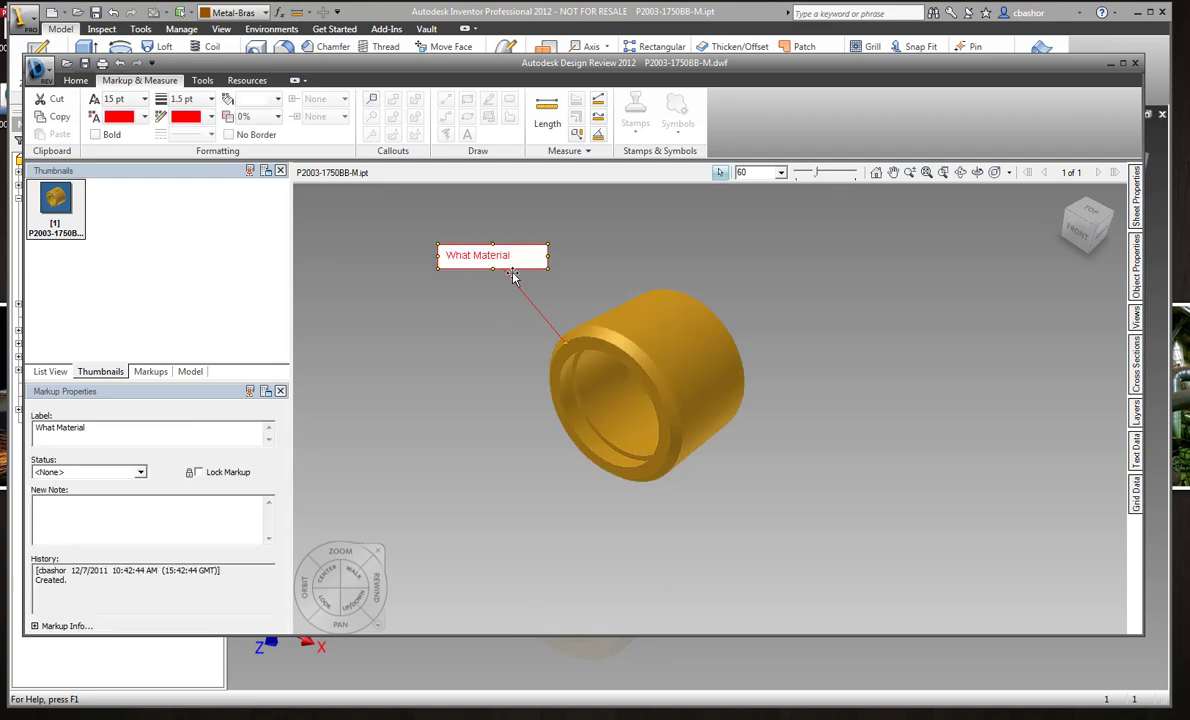
pyautogui.click(547, 115)
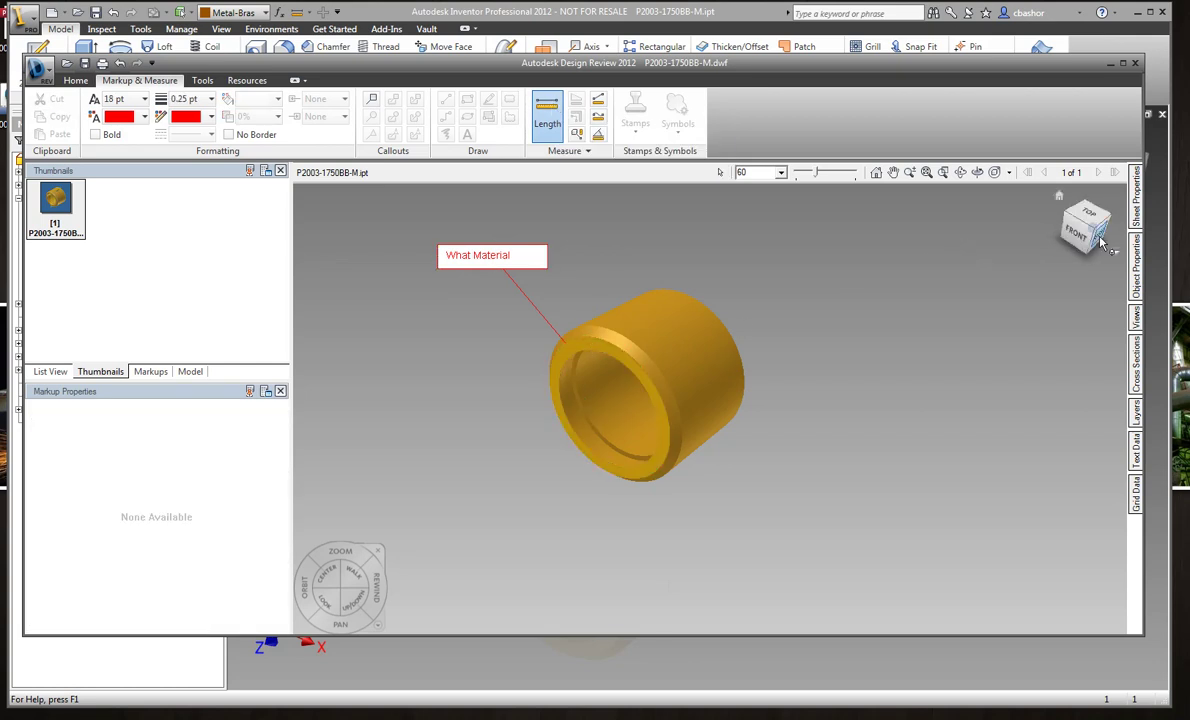
pyautogui.click(1018, 220)
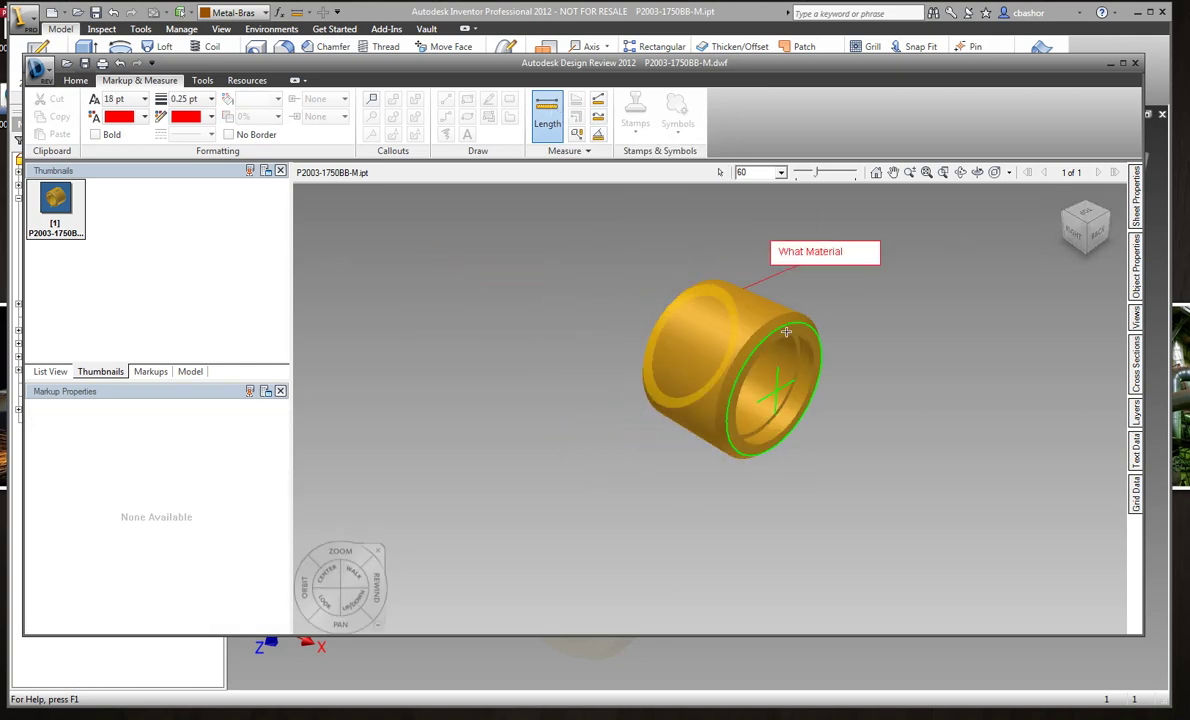
pyautogui.click(716, 298)
pyautogui.click(808, 337)
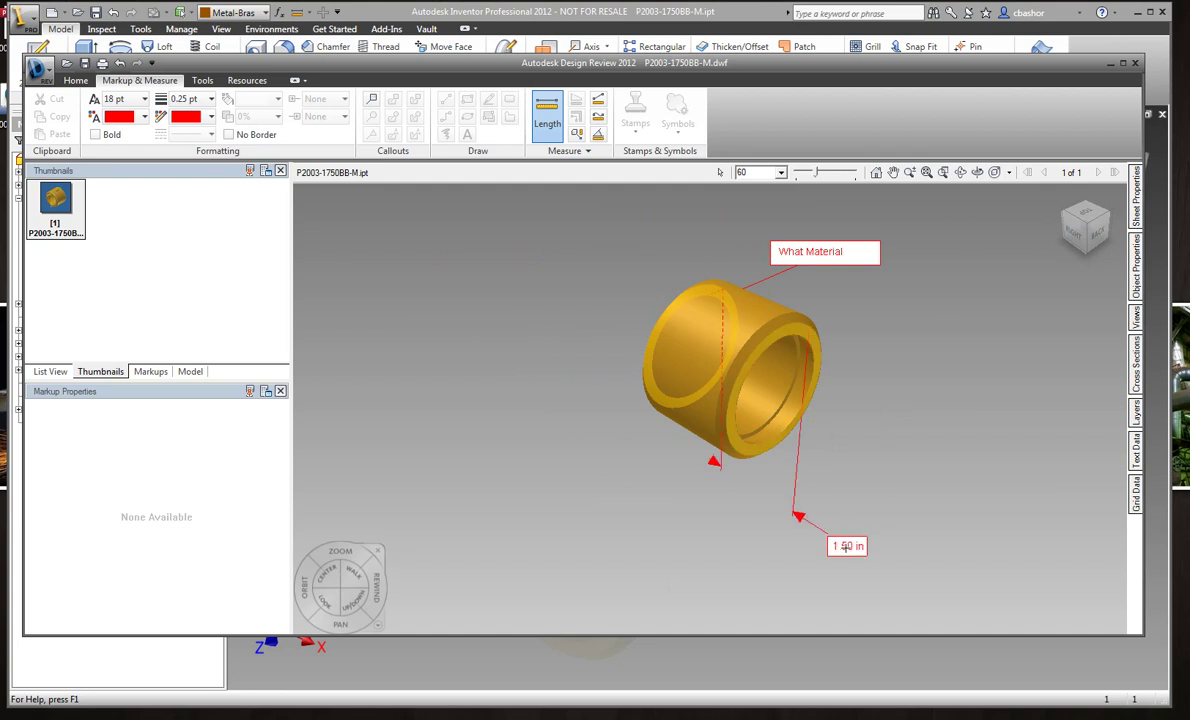
pyautogui.click(792, 545)
pyautogui.moveTo(1093, 243); pyautogui.dragTo(995, 206)
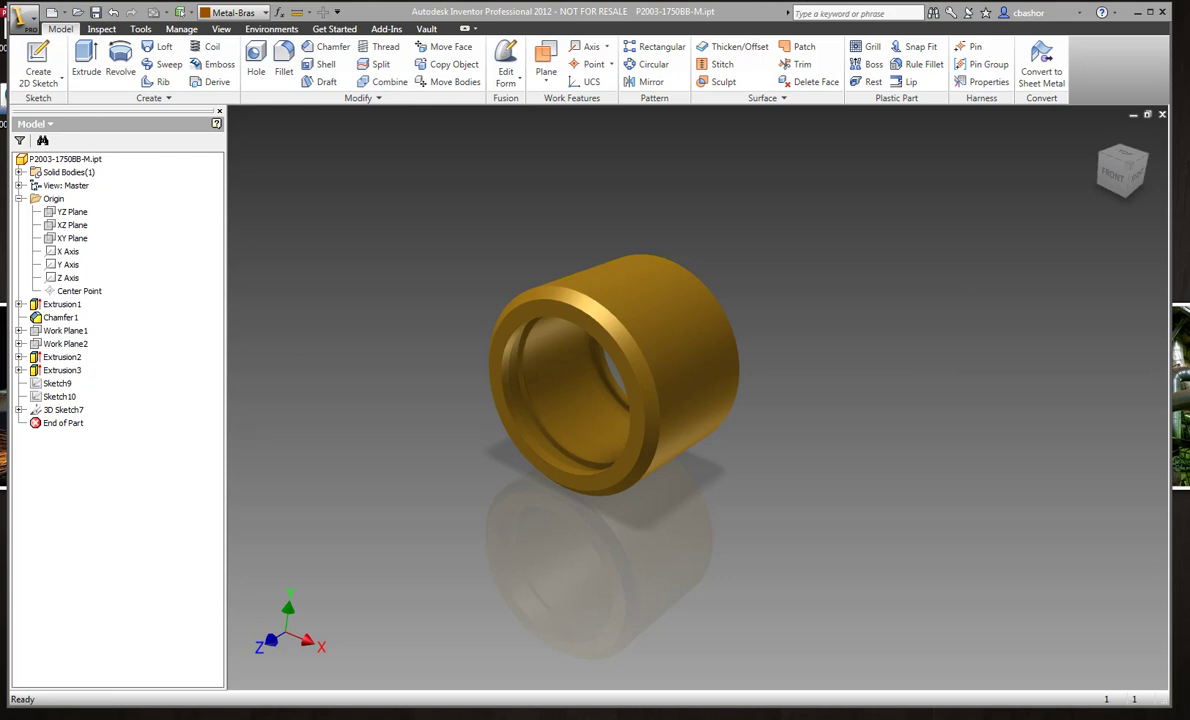
# - Start a new Outlook email to the suggested recipient with subject 'For Review'
pyautogui.hotkey('alt', 'Tab')
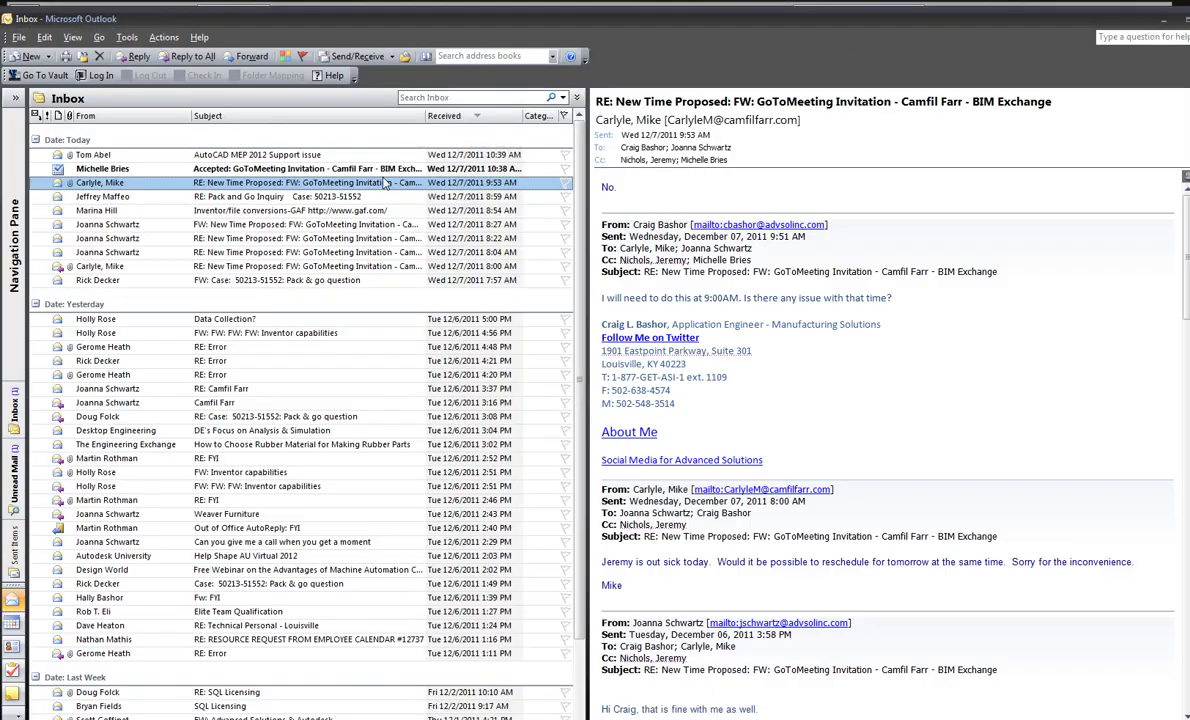
pyautogui.click(30, 57)
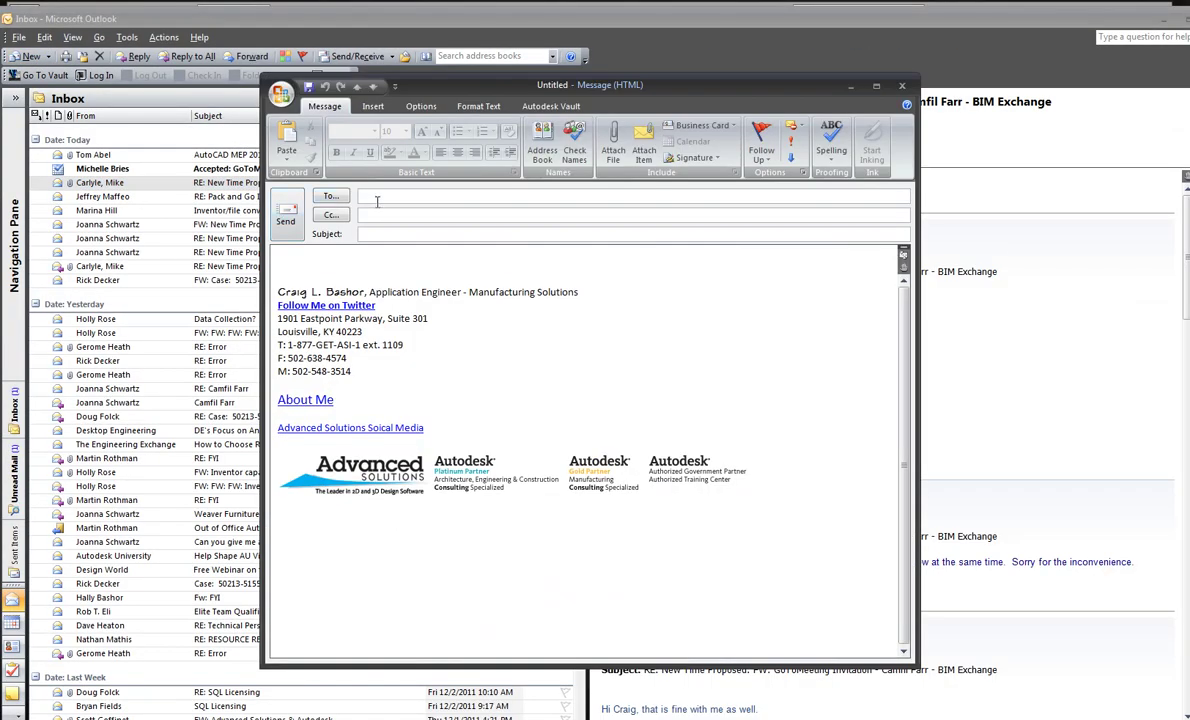
pyautogui.press('Tab')
pyautogui.press('Tab')
pyautogui.write('For Review')
pyautogui.press('Tab')
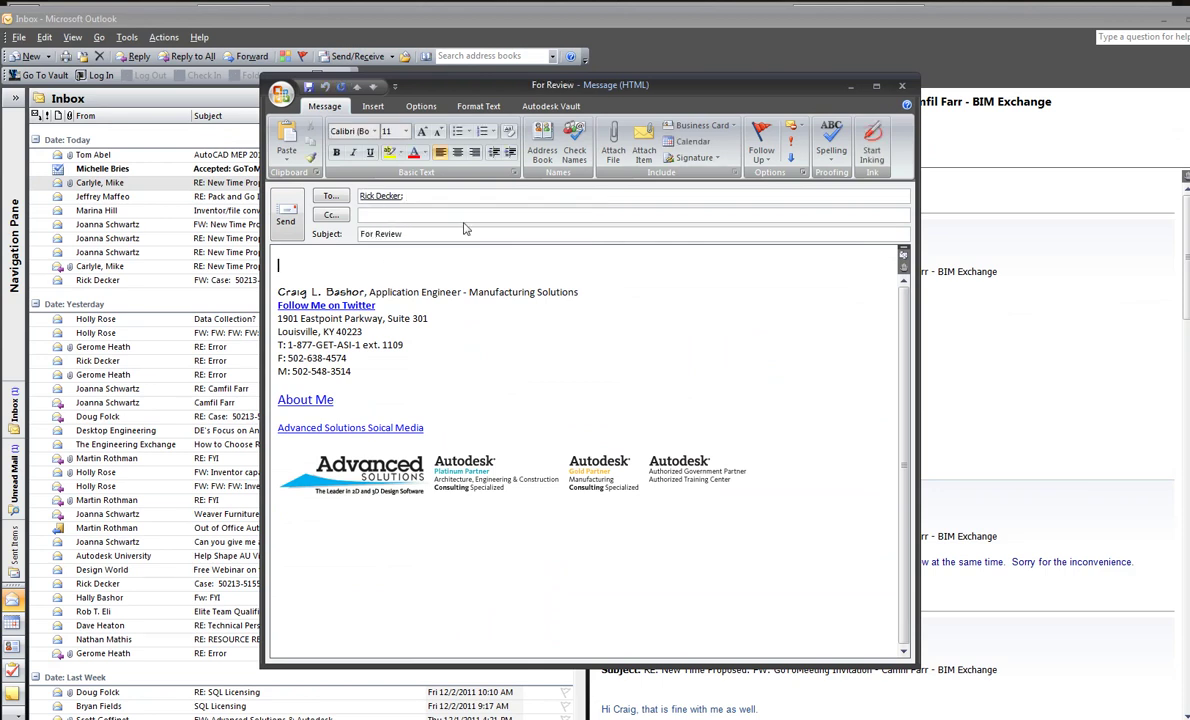
# - Attach P2003-1750BB-M.dwf, send the message, and minimize Outlook
pyautogui.click(605, 148)
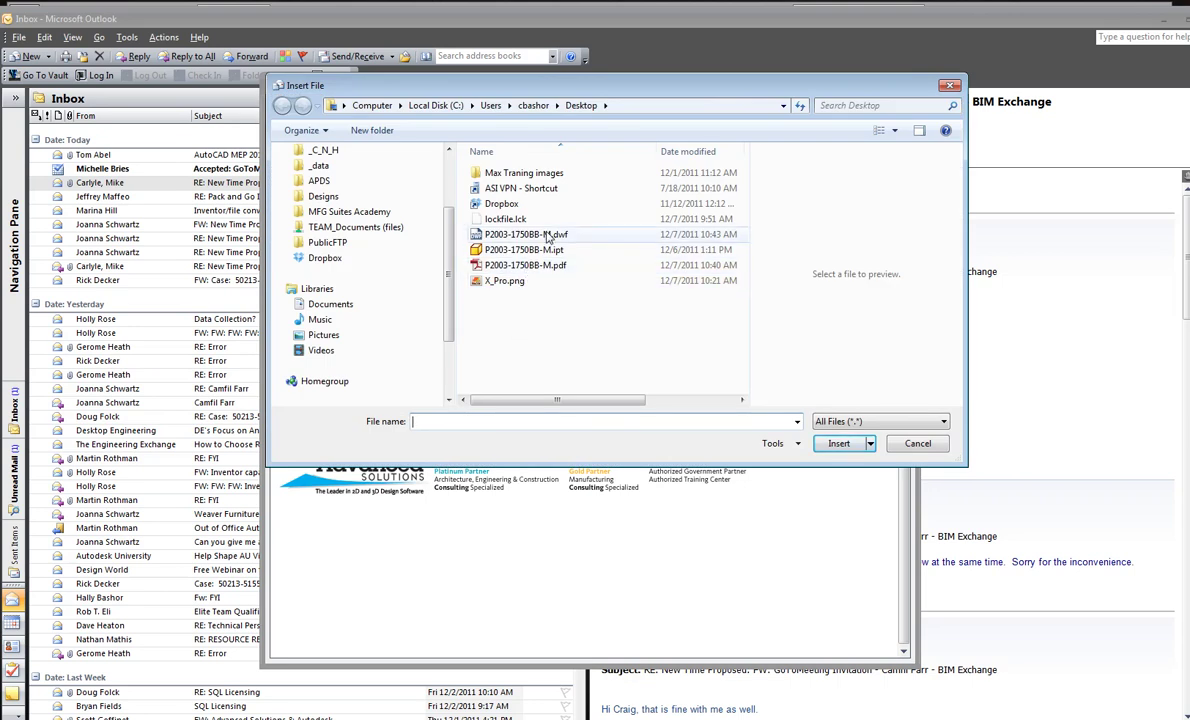
pyautogui.click(512, 233)
pyautogui.click(832, 446)
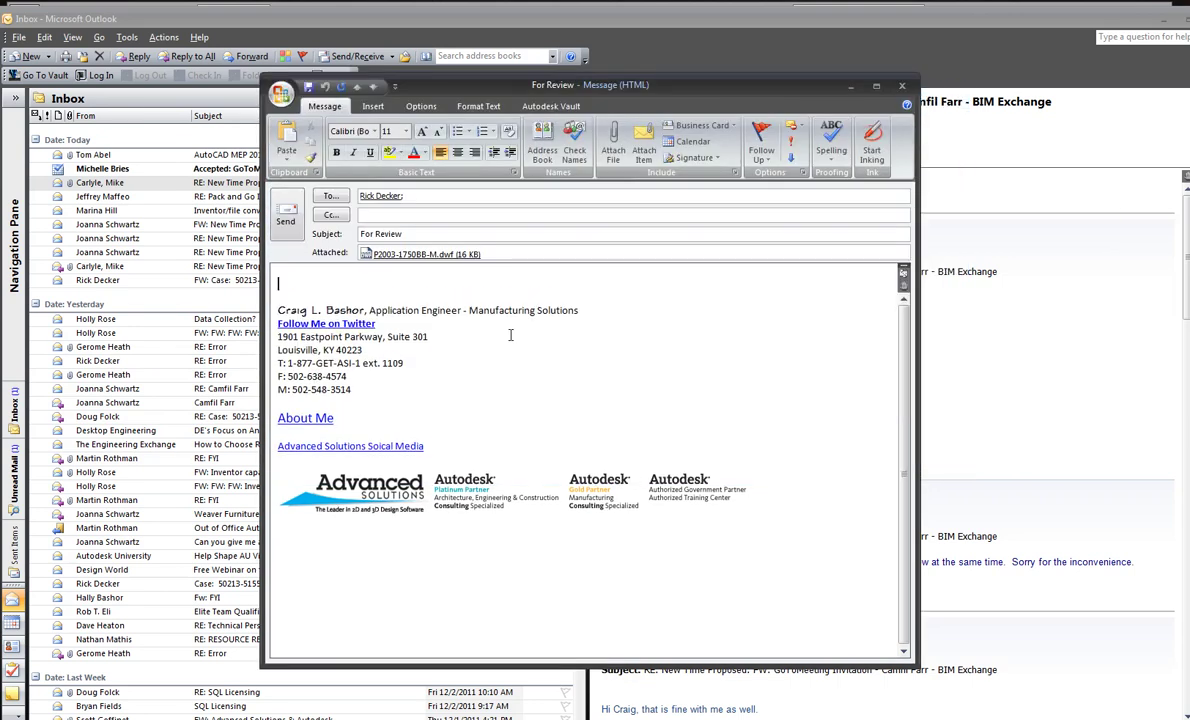
pyautogui.click(282, 210)
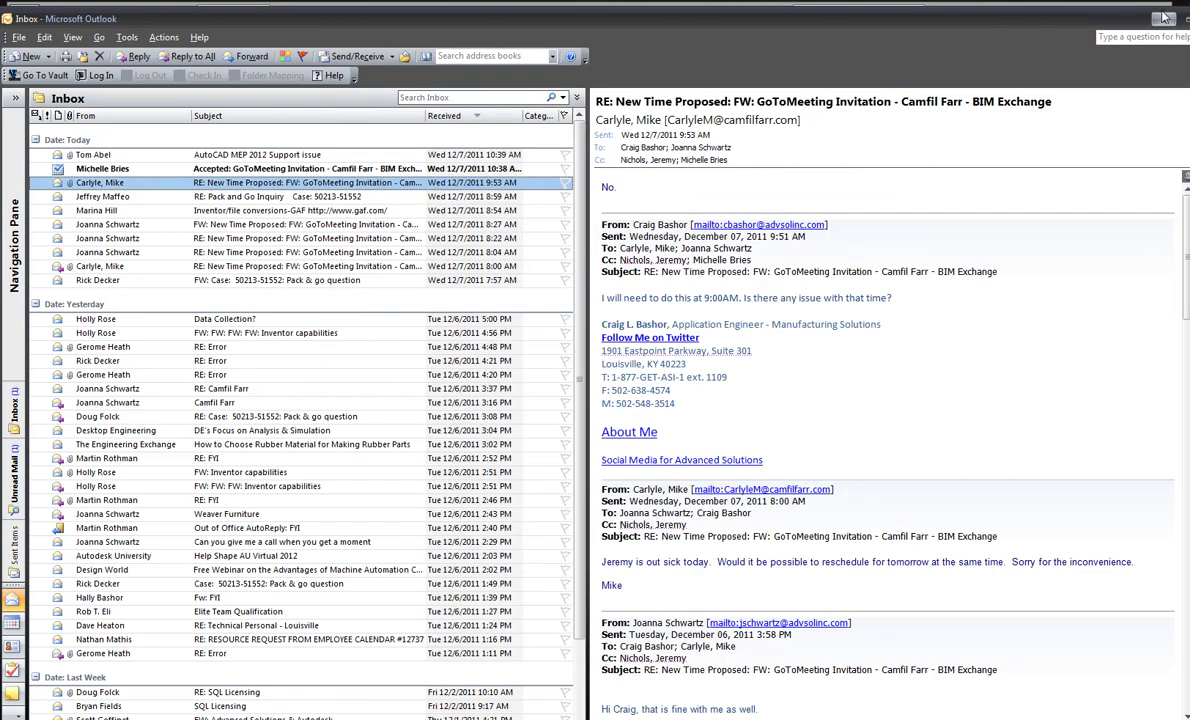
pyautogui.click(1081, 18)
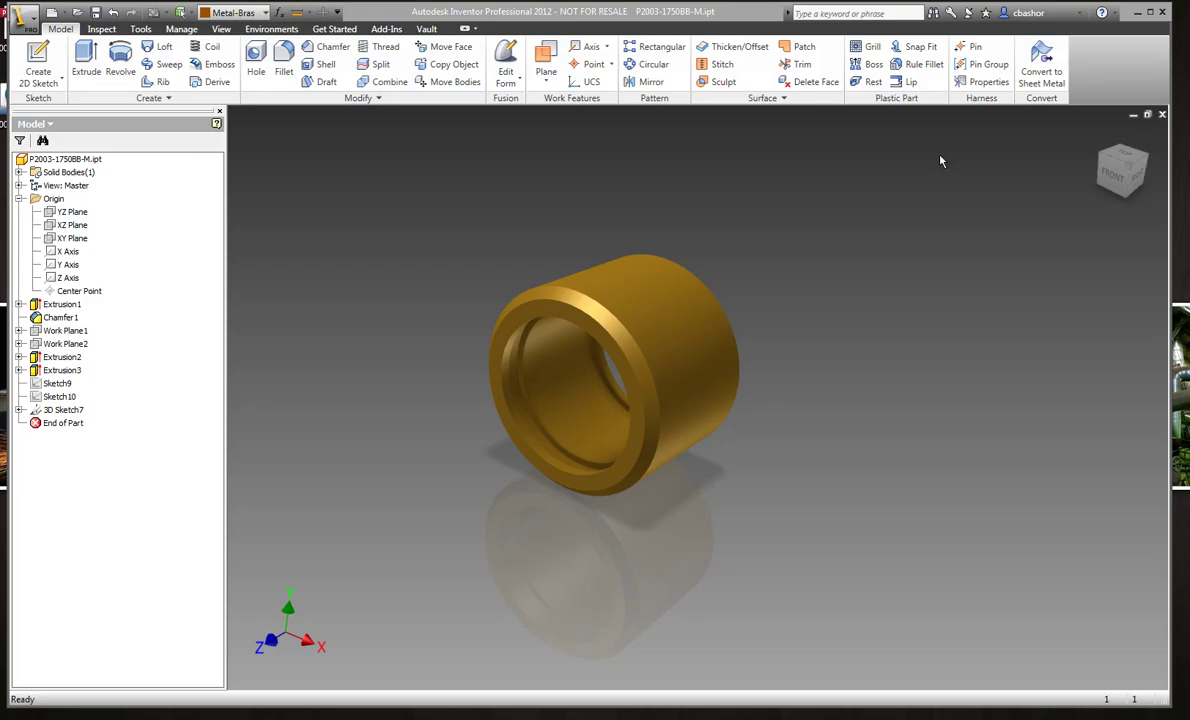